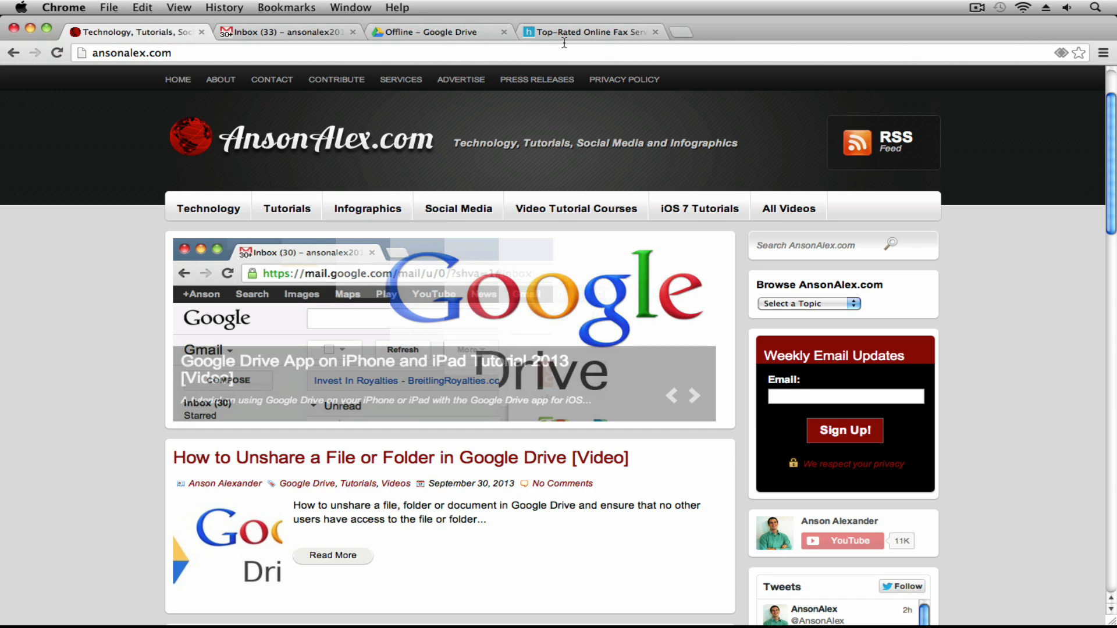
Bring the hellofax.com home page into view from the AnsonAlex.com tab
left_click(579, 33)
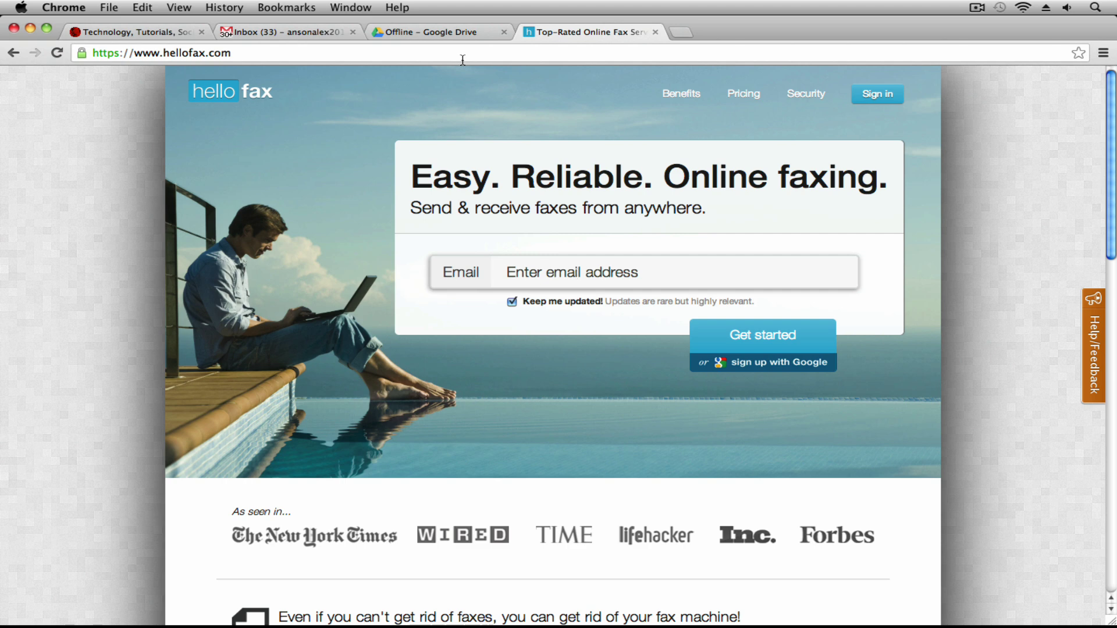
Show the Offline – Google Drive page in place of HelloFax
left_click(461, 34)
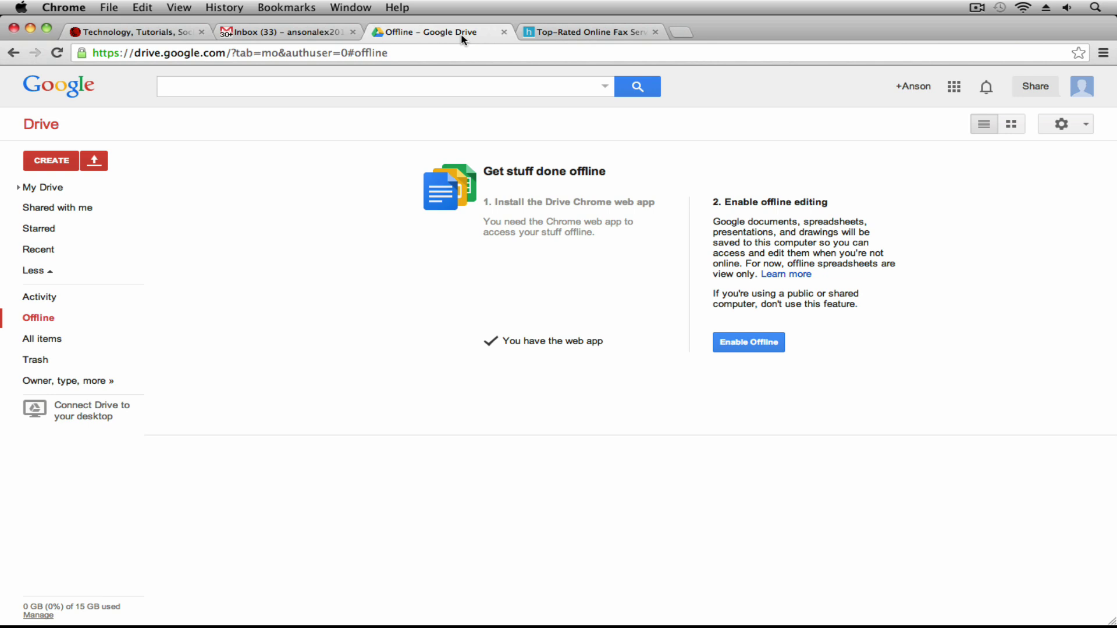
Search Drive's Connect more apps catalogue for 'hellofax' to list HelloFax: 50 Free Fax Pages
left_click(273, 187)
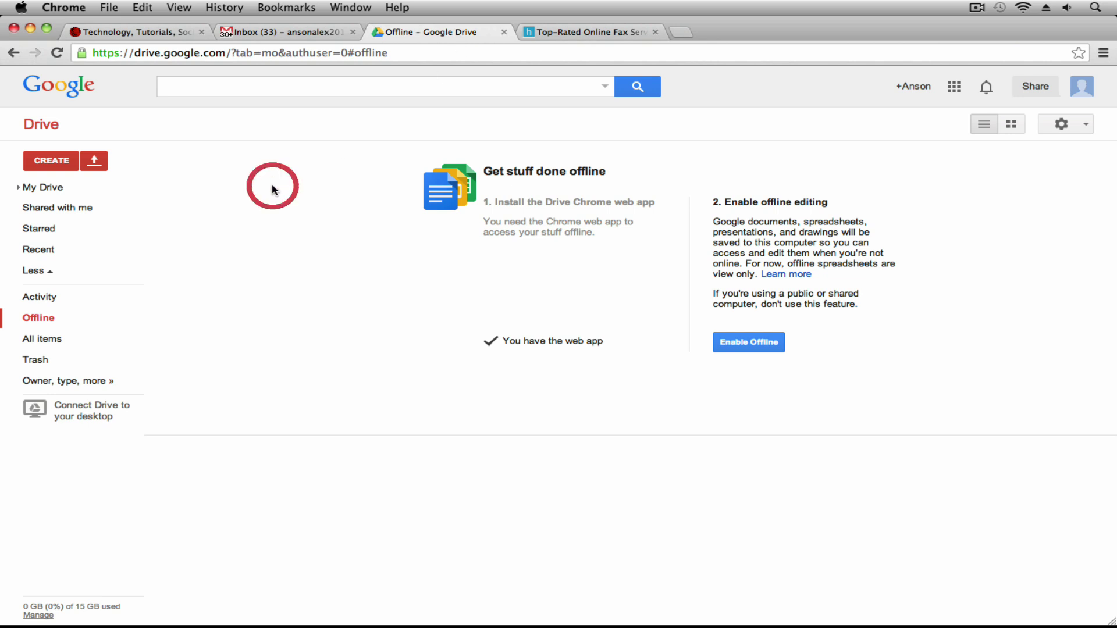
left_click(50, 158)
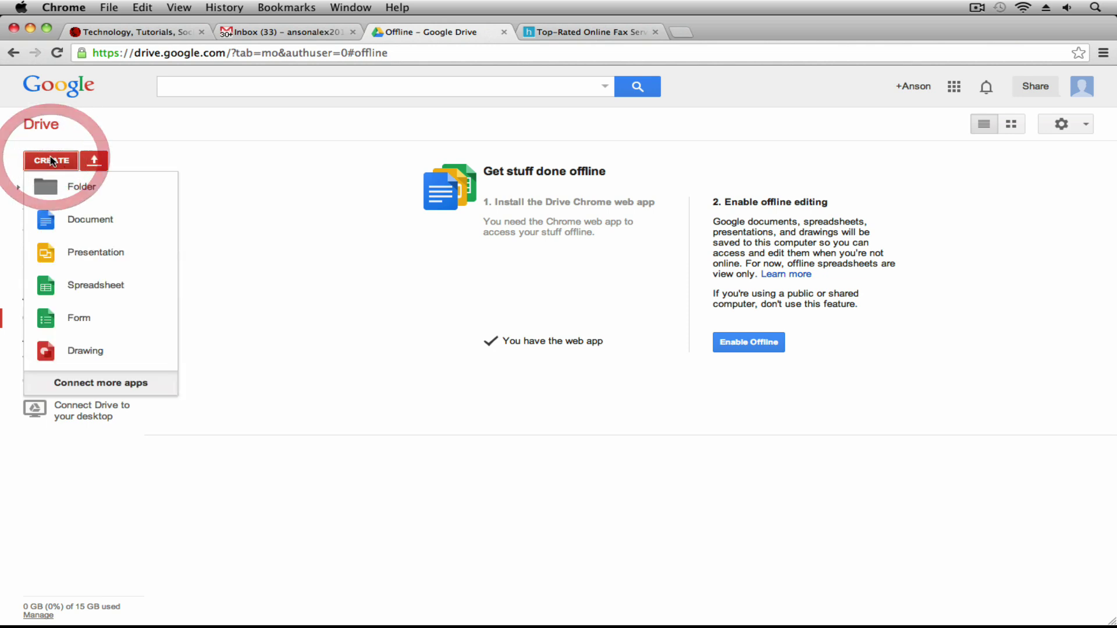
left_click(119, 384)
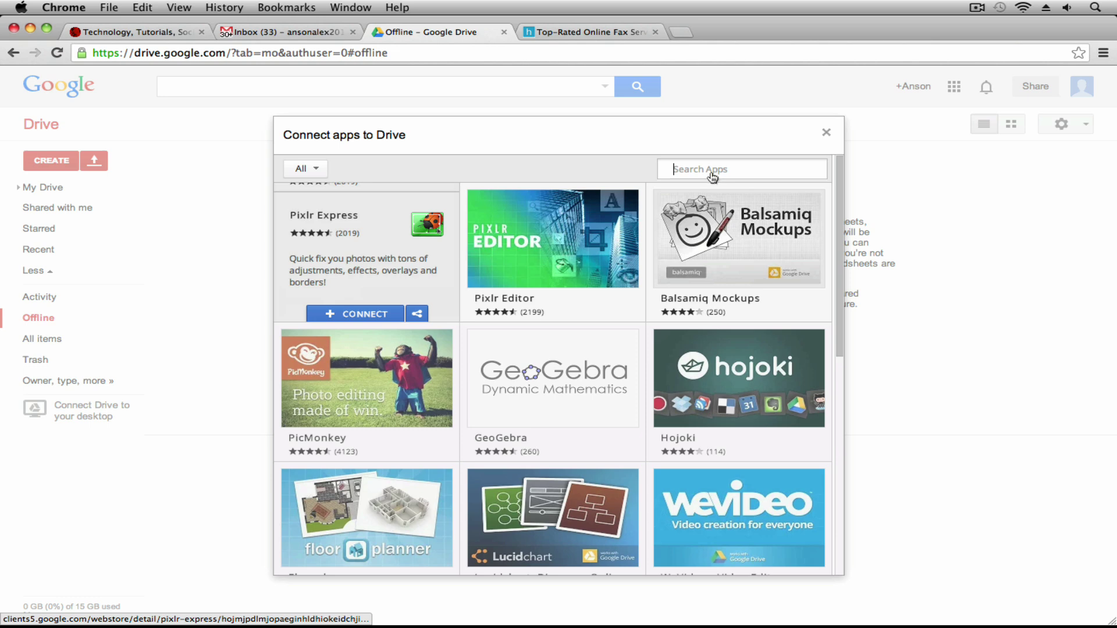
left_click(712, 169)
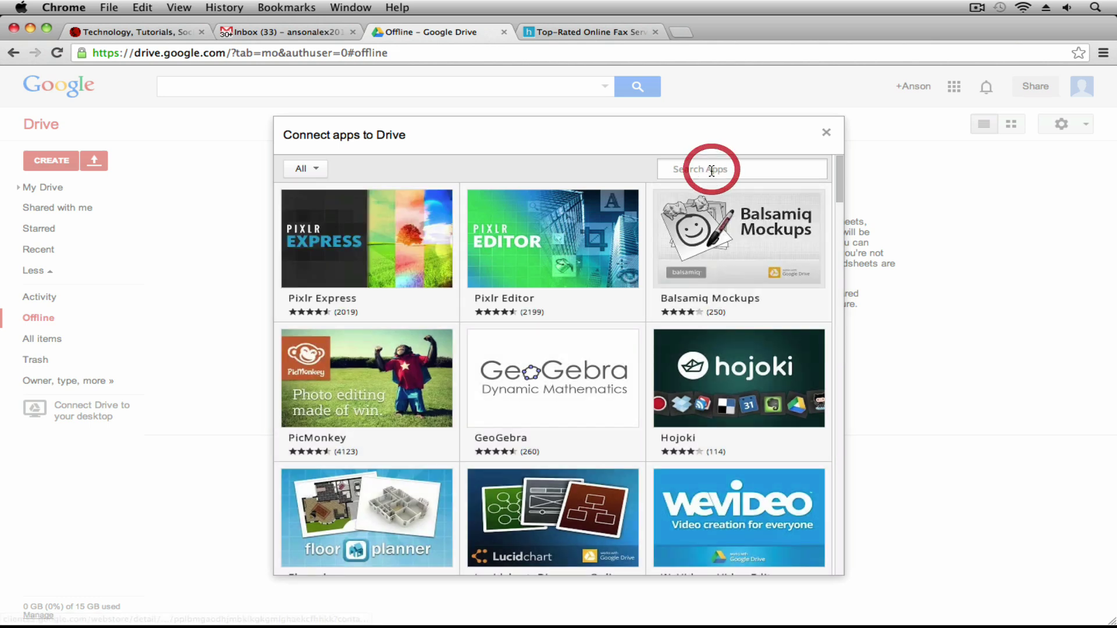
type("hellofax")
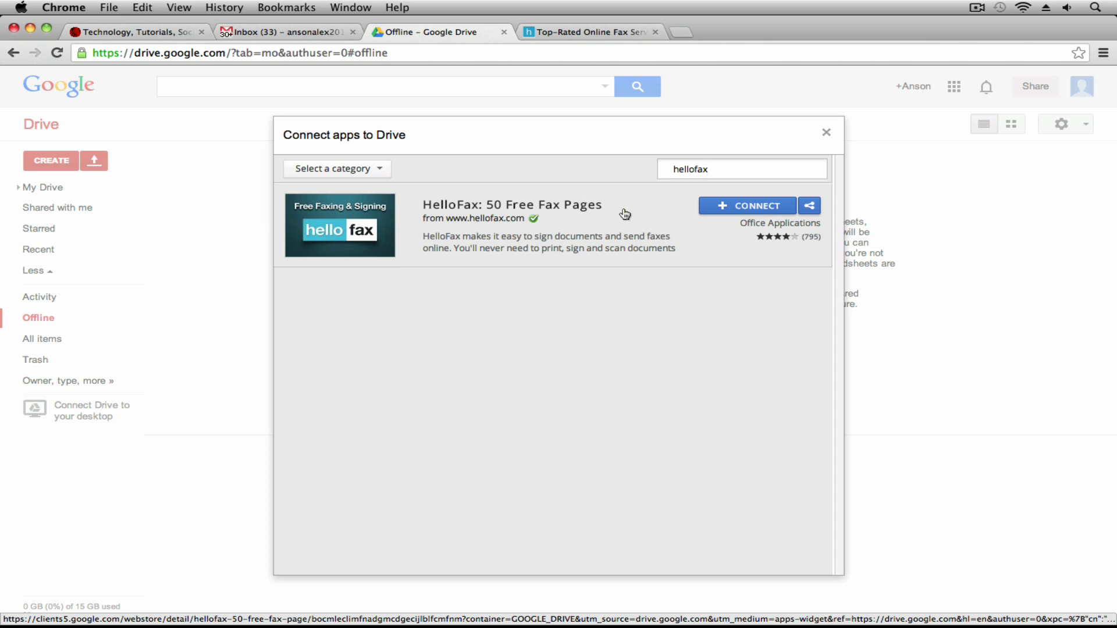
Connect HelloFax to Drive, reload, and confirm HelloFax appears in the CREATE list
left_click(748, 210)
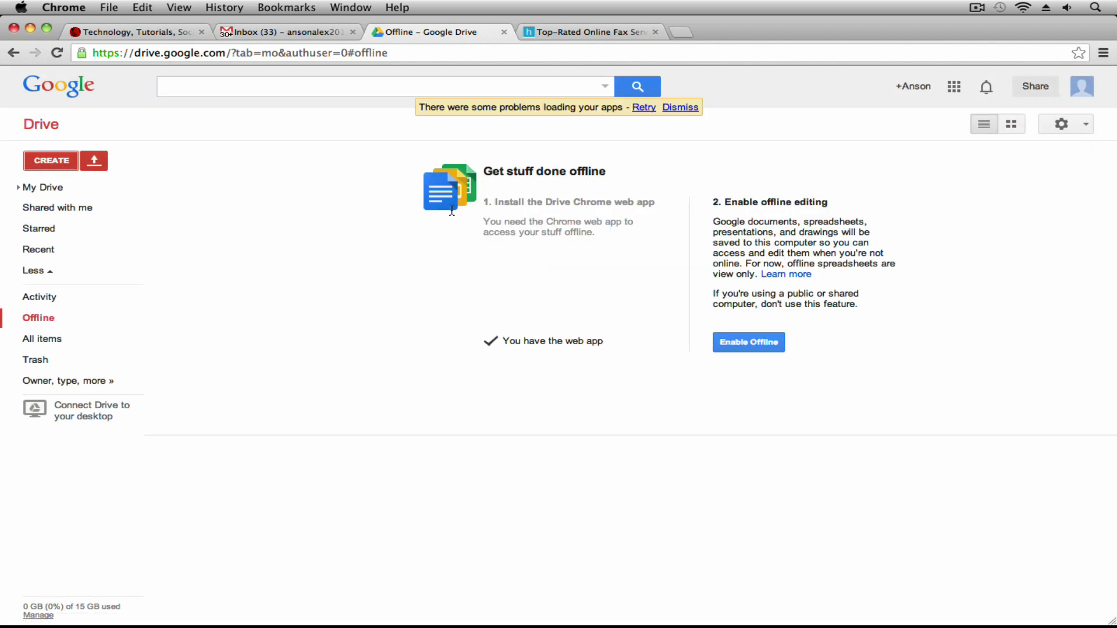
left_click(52, 164)
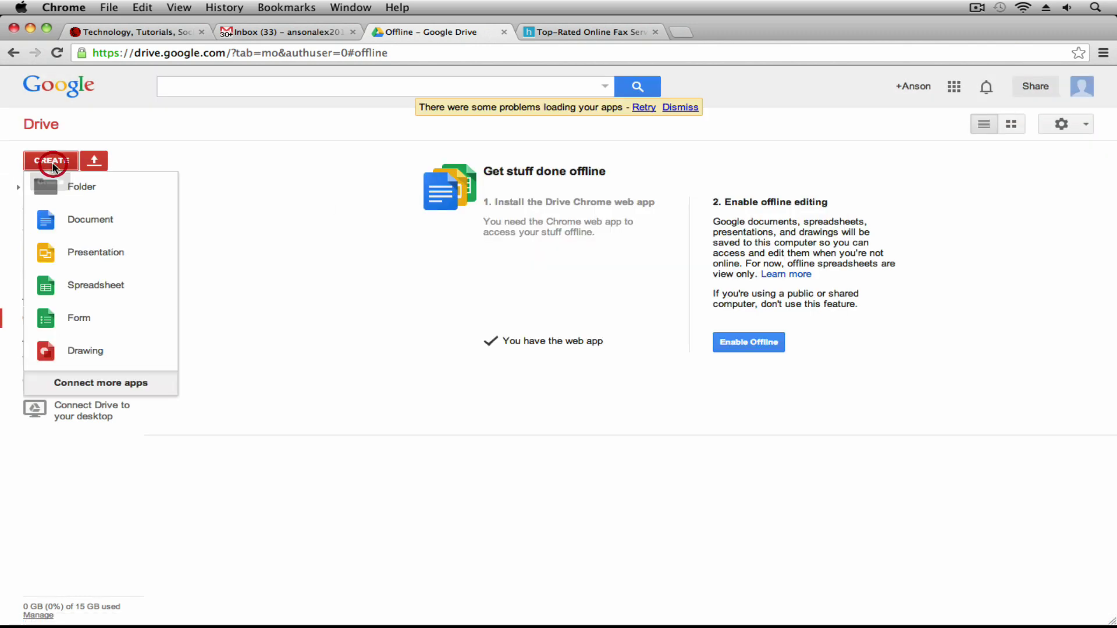
left_click(53, 167)
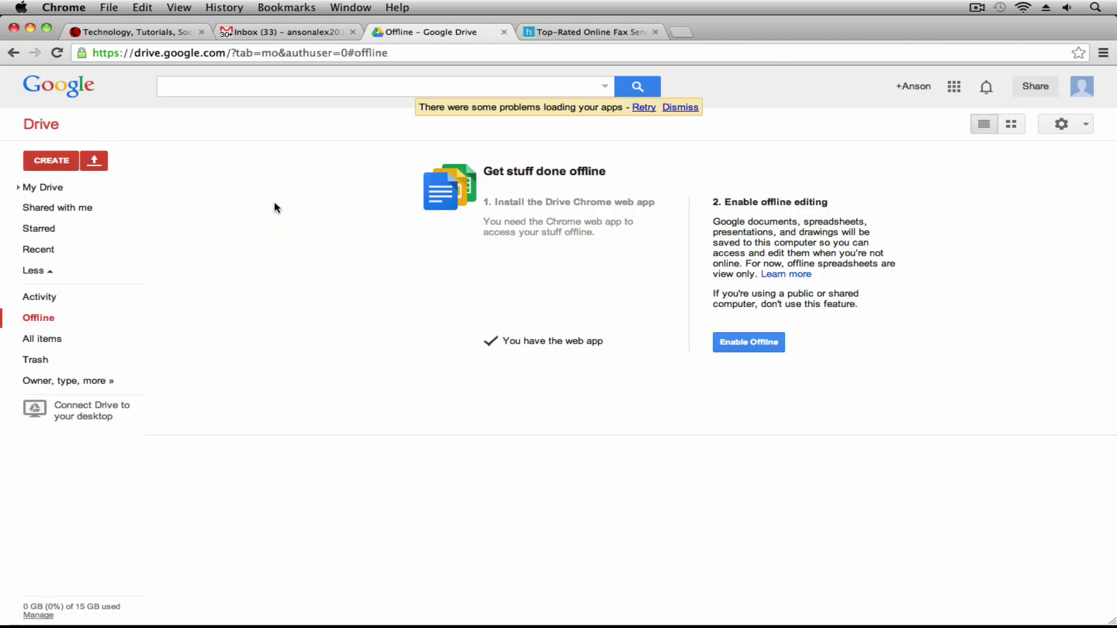
left_click(56, 52)
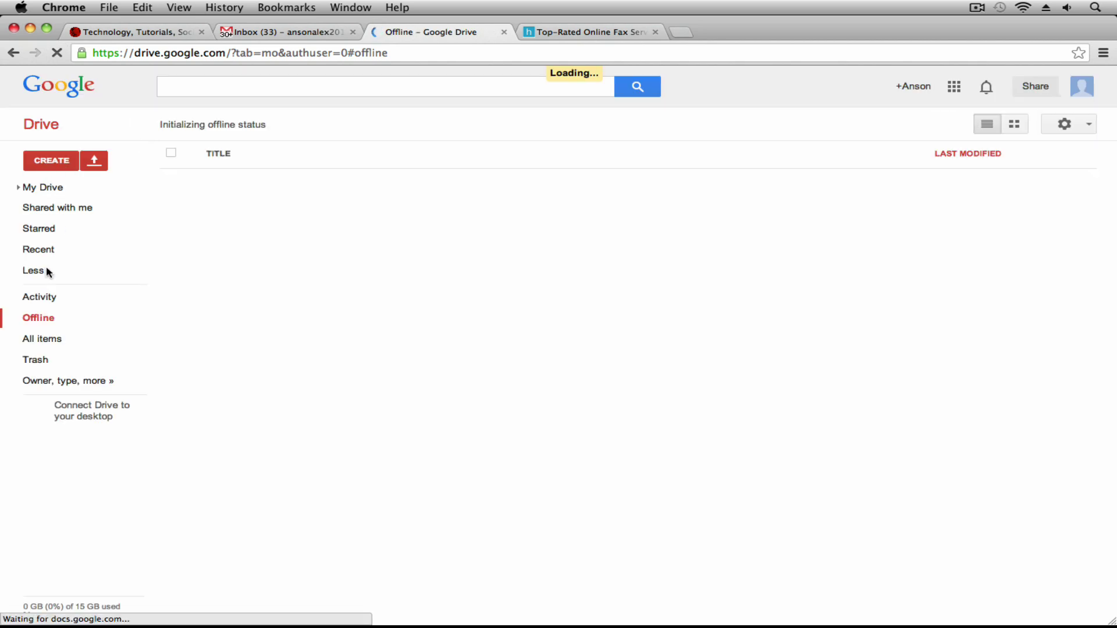
left_click(52, 161)
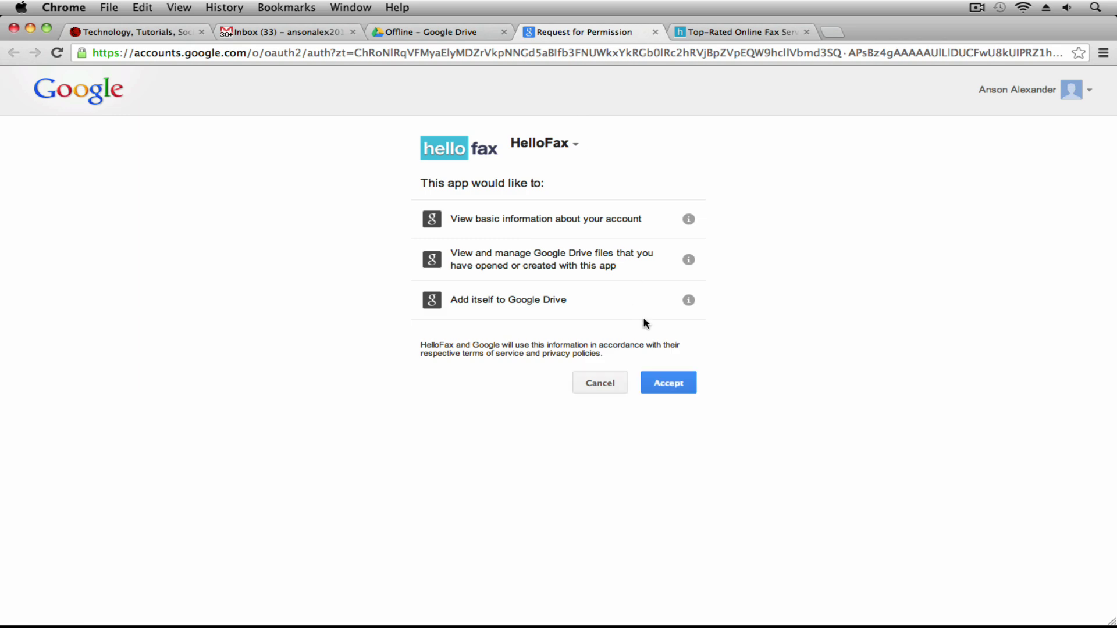
Accept HelloFax's Google Drive permissions and return to the HelloFax home page tab
left_click(678, 384)
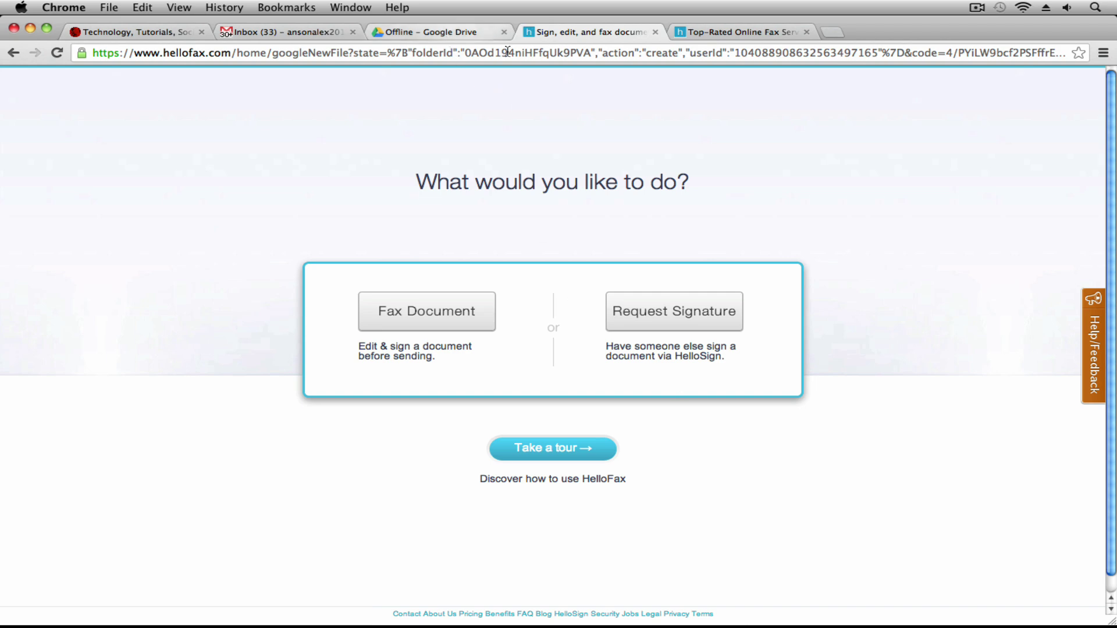
left_click(693, 34)
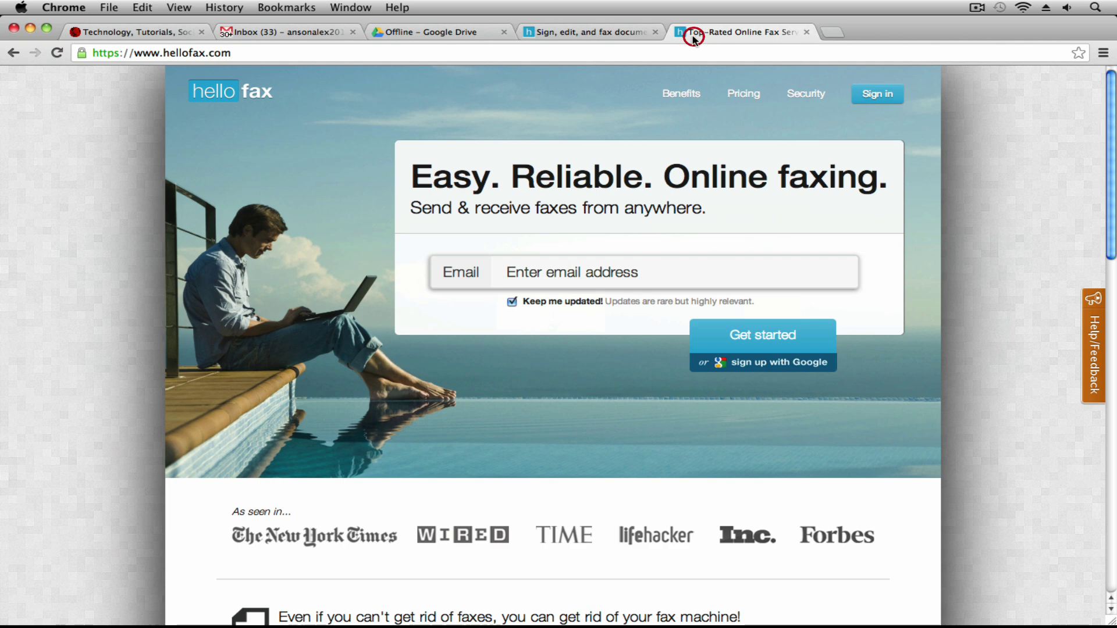
Sign up for HelloFax with the account e-mail address via Get started
left_click(755, 339)
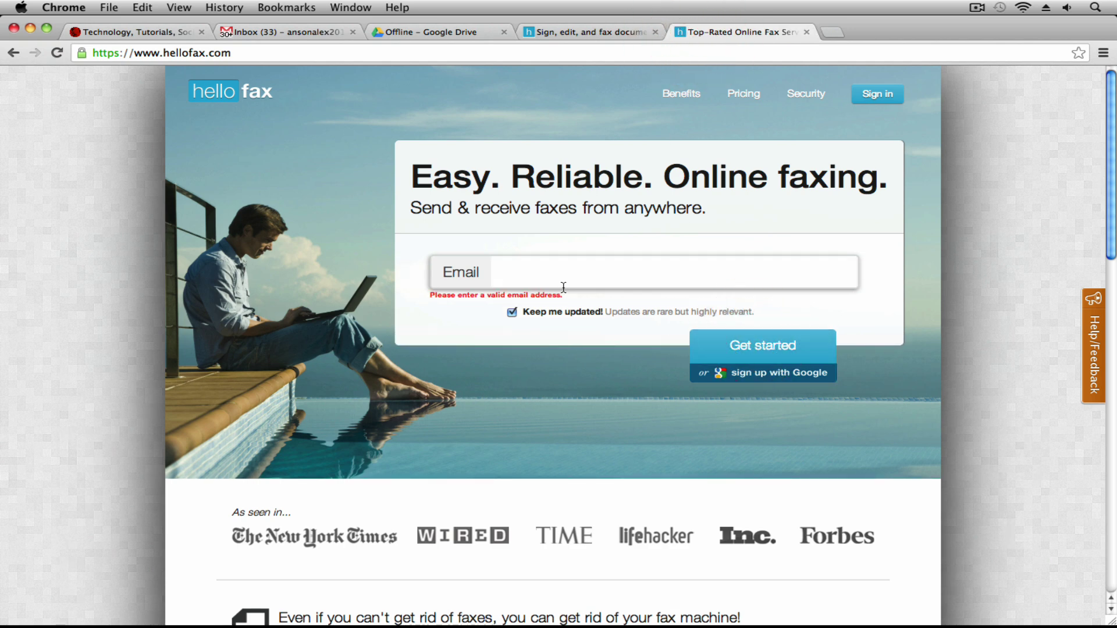
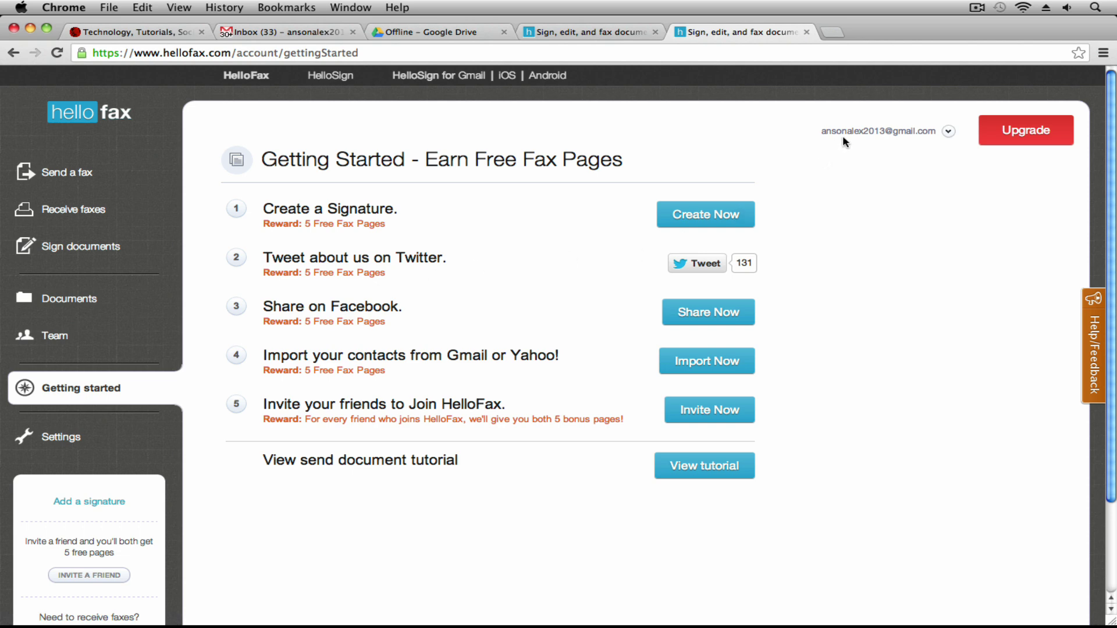
From the Sign, edit, and fax page, begin a fax addressed to the recipient's e-mail address
left_click(603, 34)
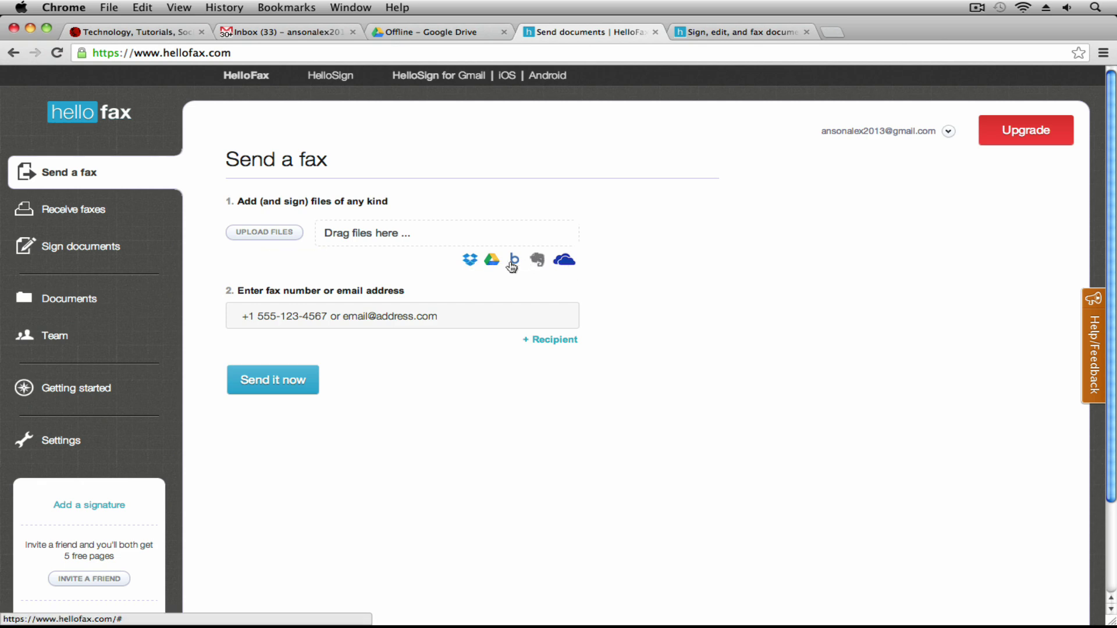
left_click(329, 316)
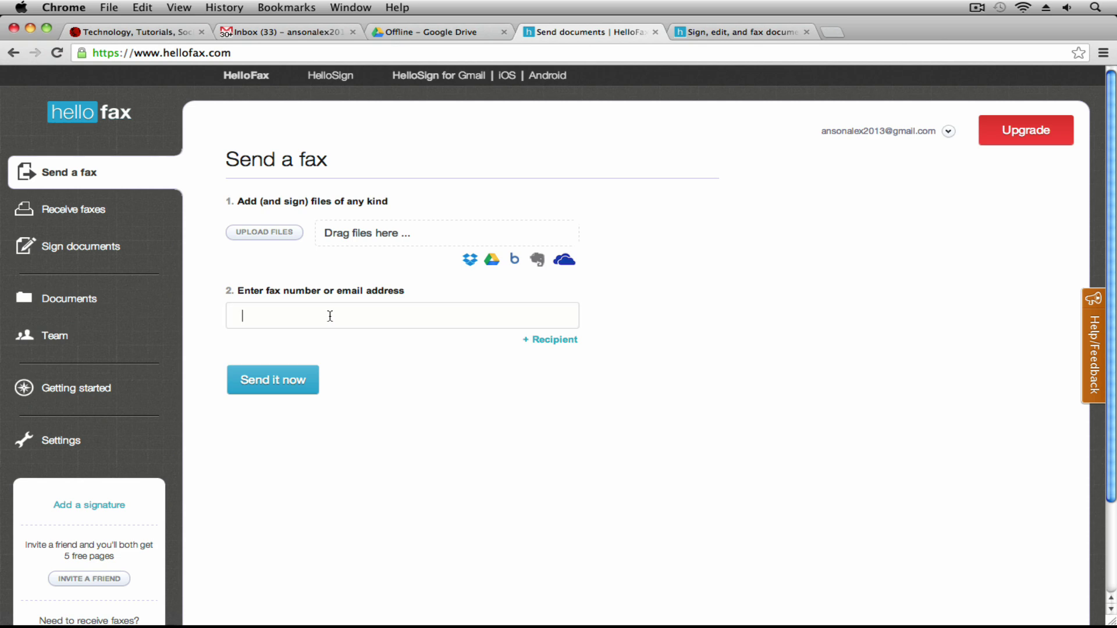
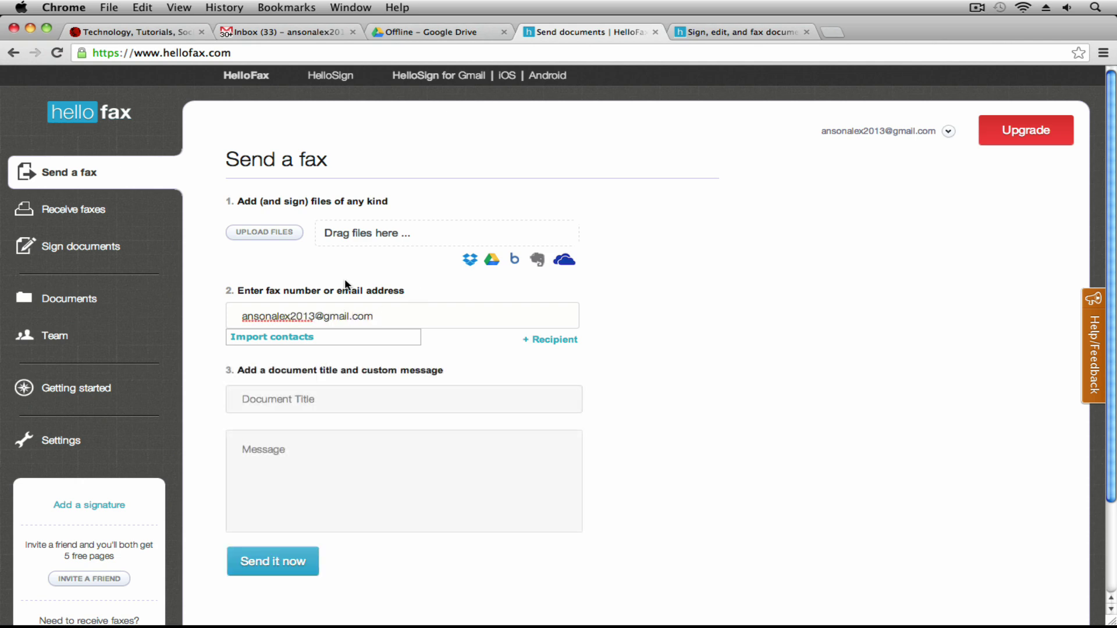
left_click(301, 275)
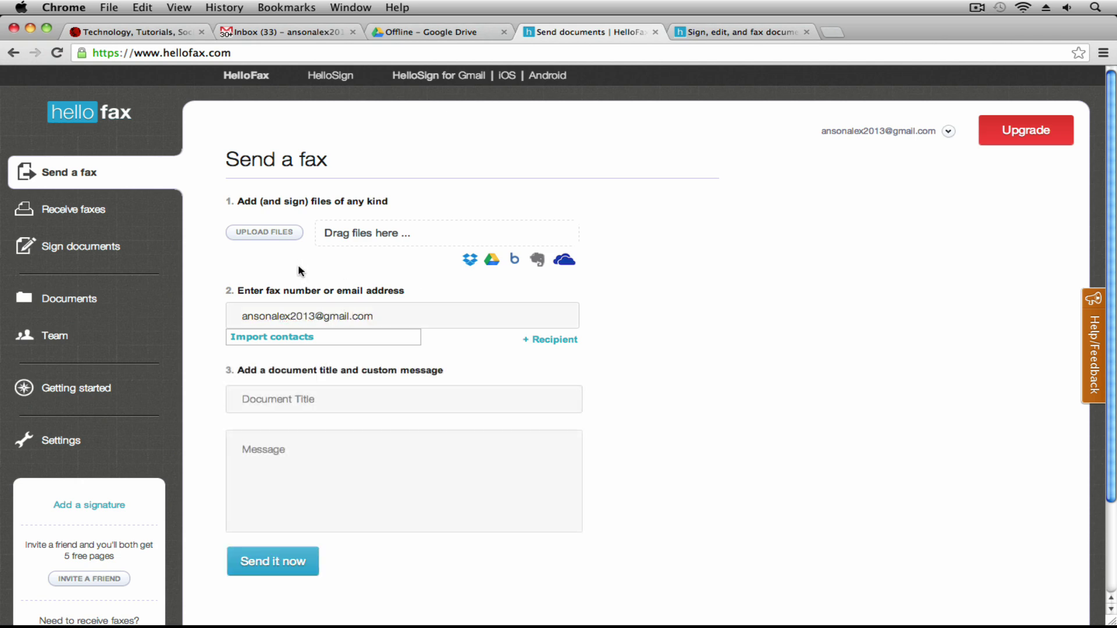
Upload AnsonAlex-Media-Kit-2013.pdf to the fax and wait for conversion to finish
left_click(274, 234)
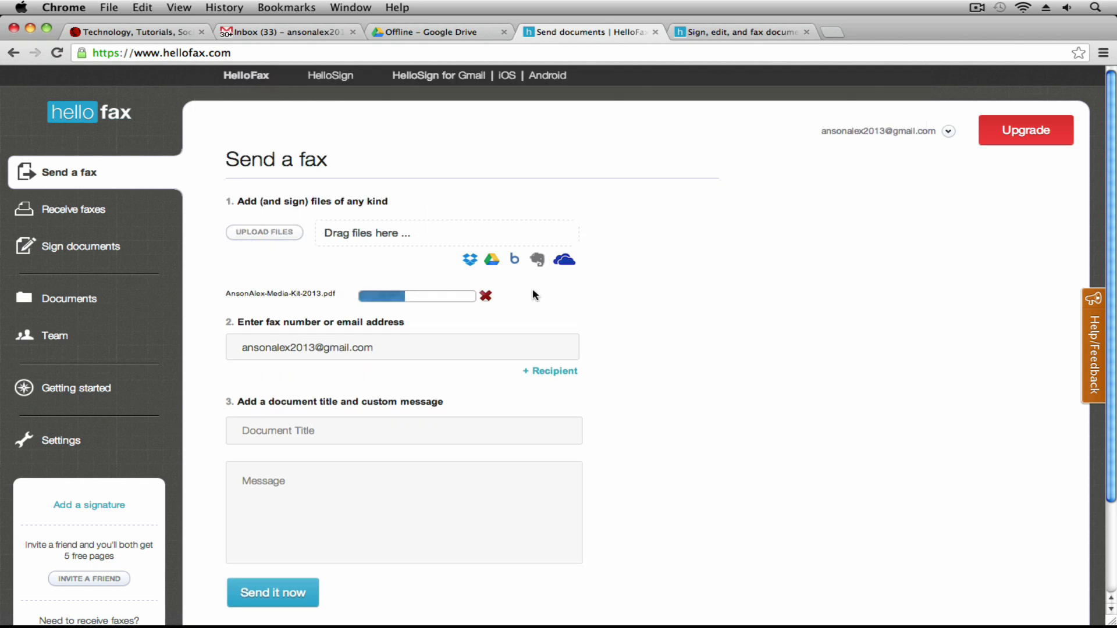
scroll(290, 308, "down", 2)
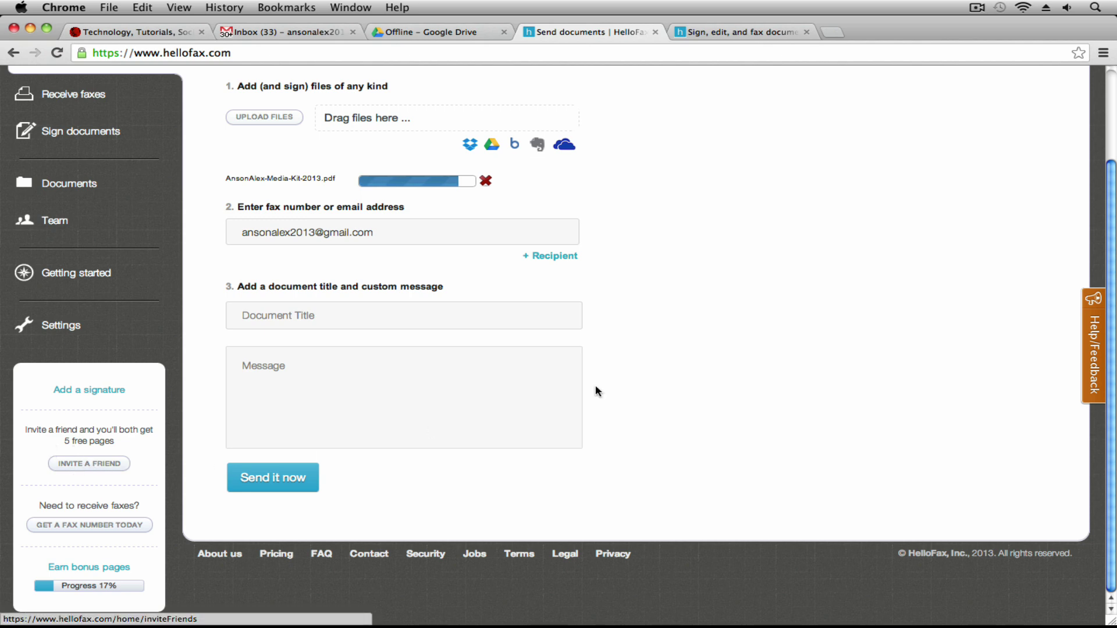
scroll(702, 402, "up", 2)
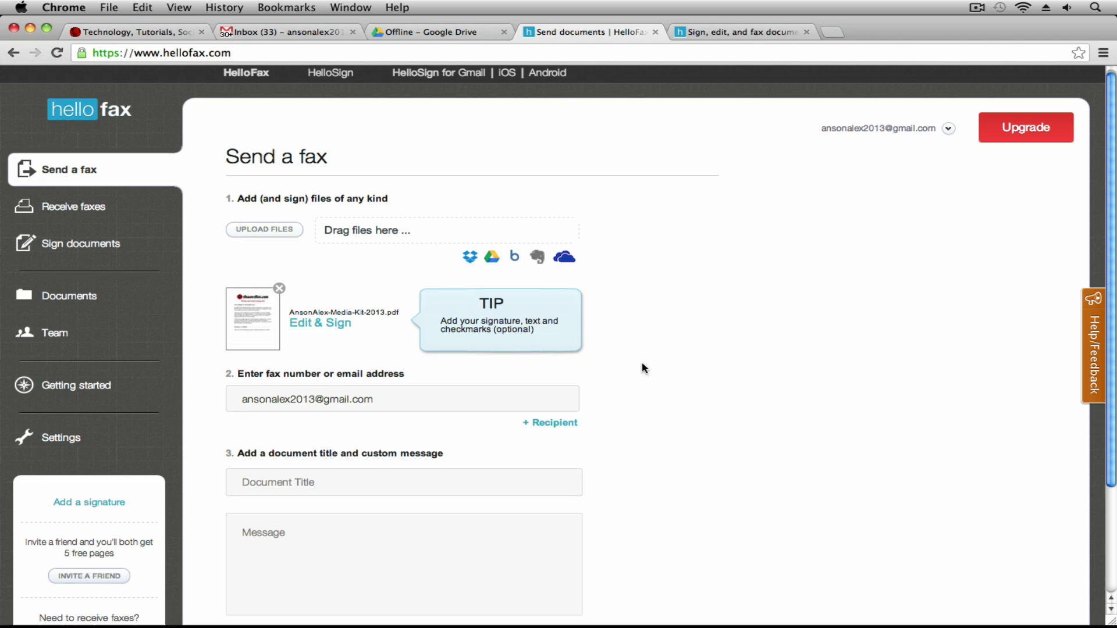
Enter document title 'Test Fax' and message 'Test message', then send the fax now
scroll(641, 362, "down", 3)
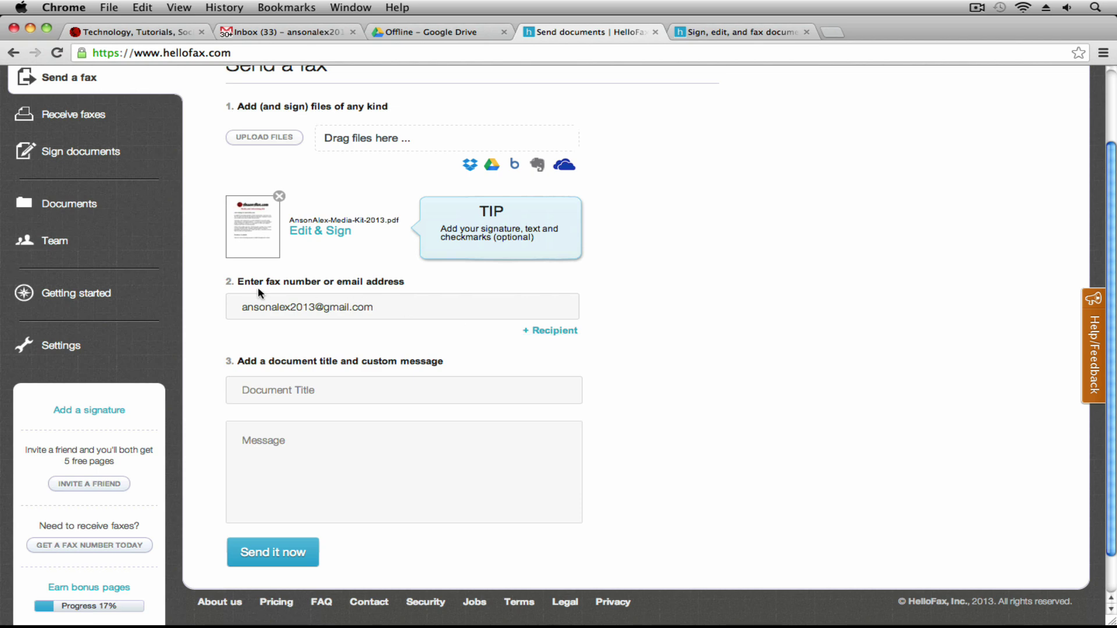
left_click_drag(267, 282, 320, 282)
left_click(315, 326)
left_click(324, 389)
type("Test Fax")
left_click(245, 440)
type("Test message")
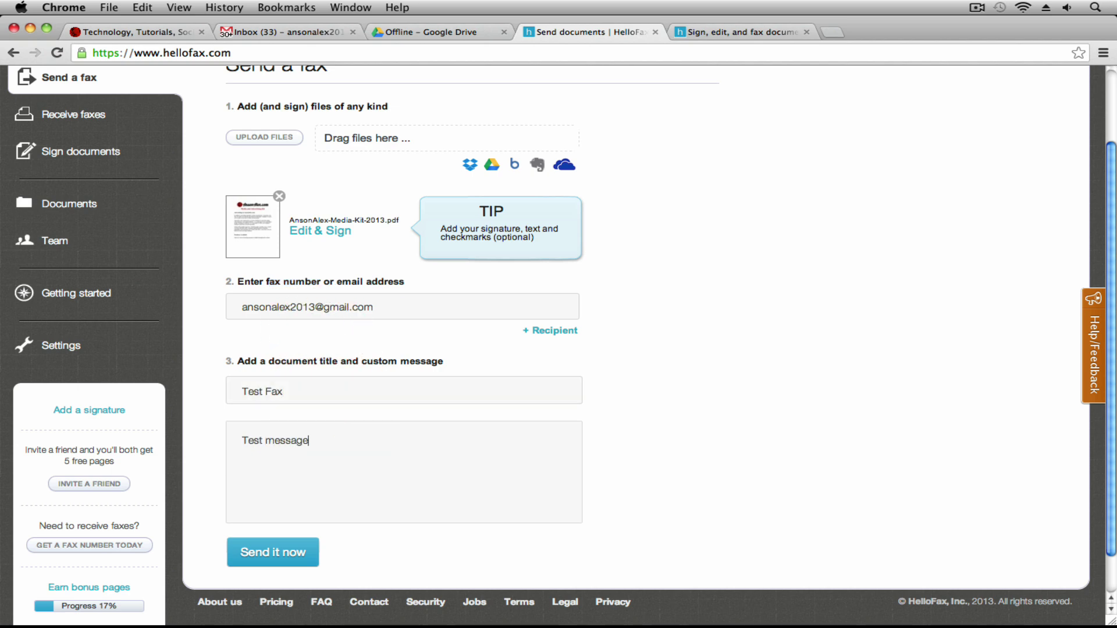
left_click(297, 551)
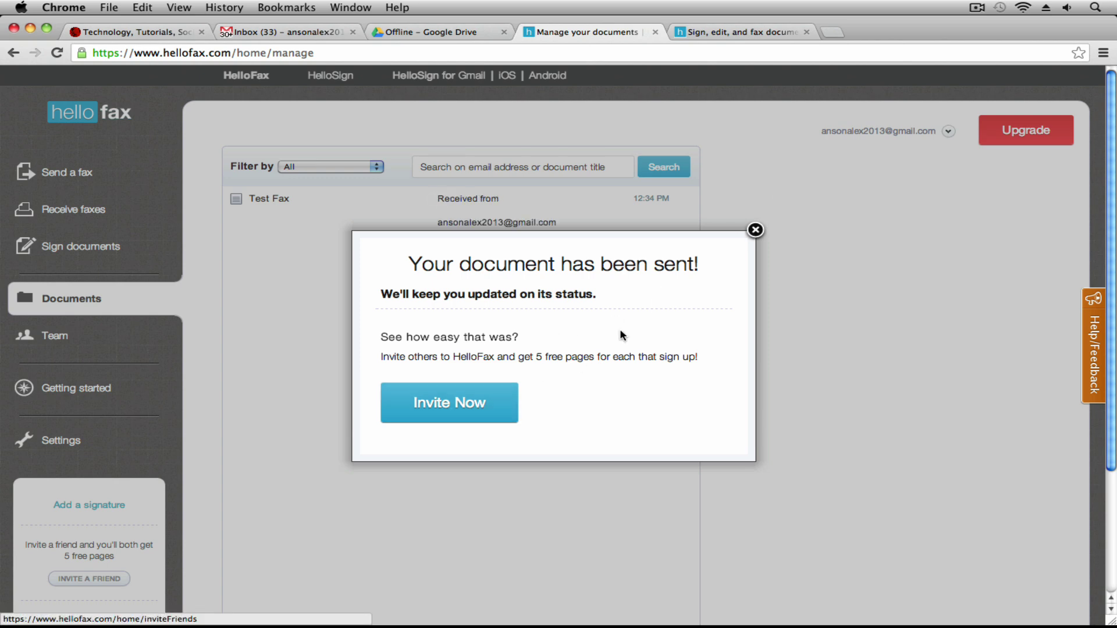
Close the 'Your document has been sent' popup and view the Gmail inbox
left_click(755, 232)
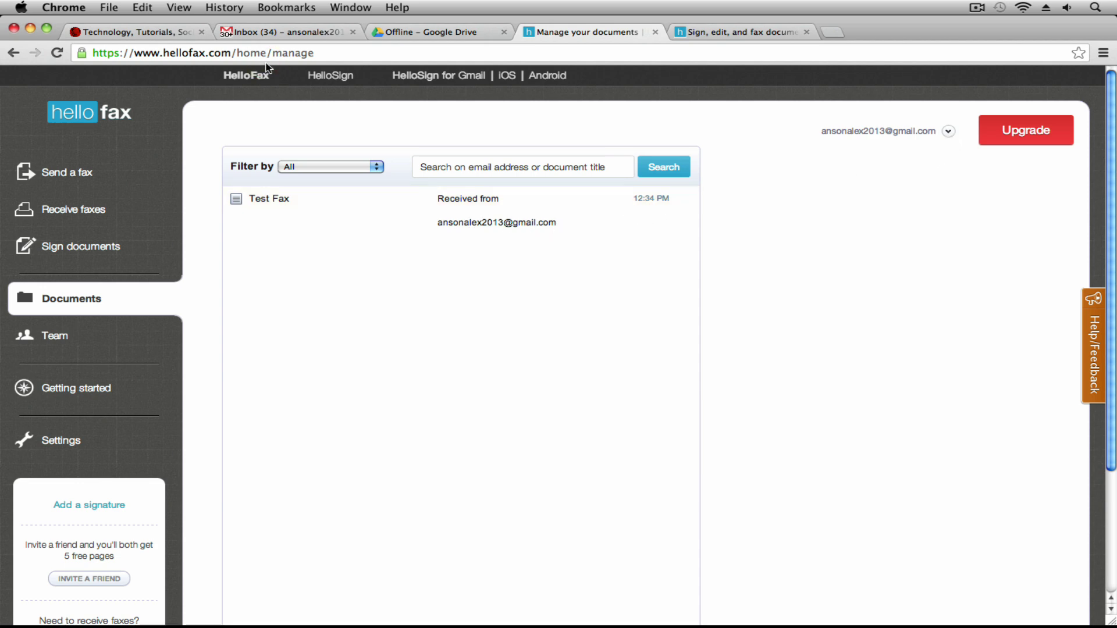
left_click(277, 33)
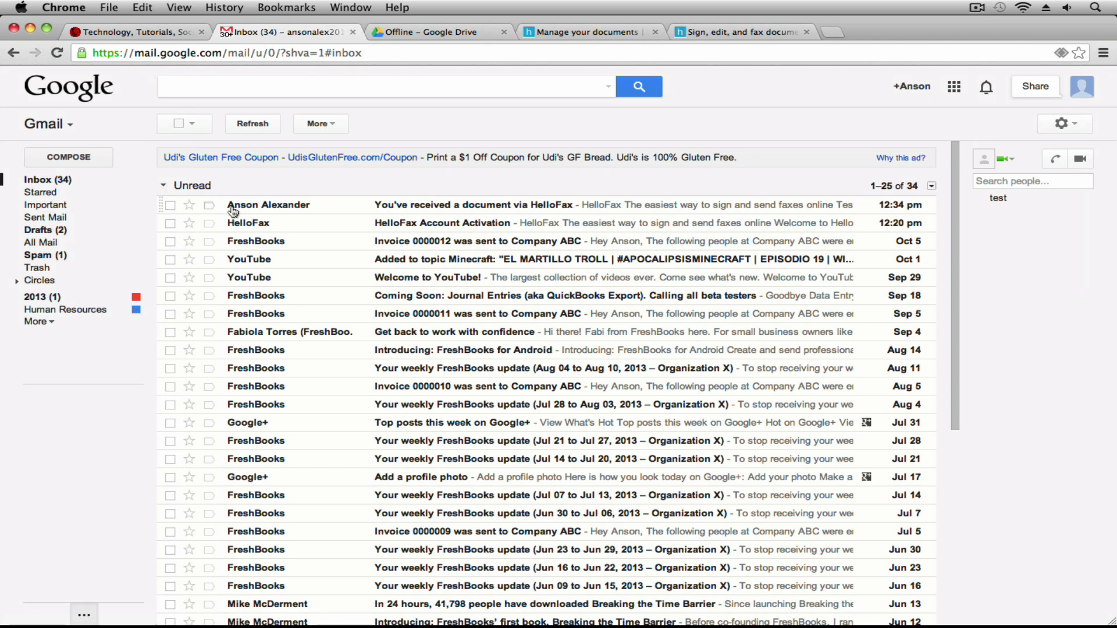
Open the 'You've received a document via HelloFax' e-mail in Gmail to reach the Test Fax
left_click(400, 206)
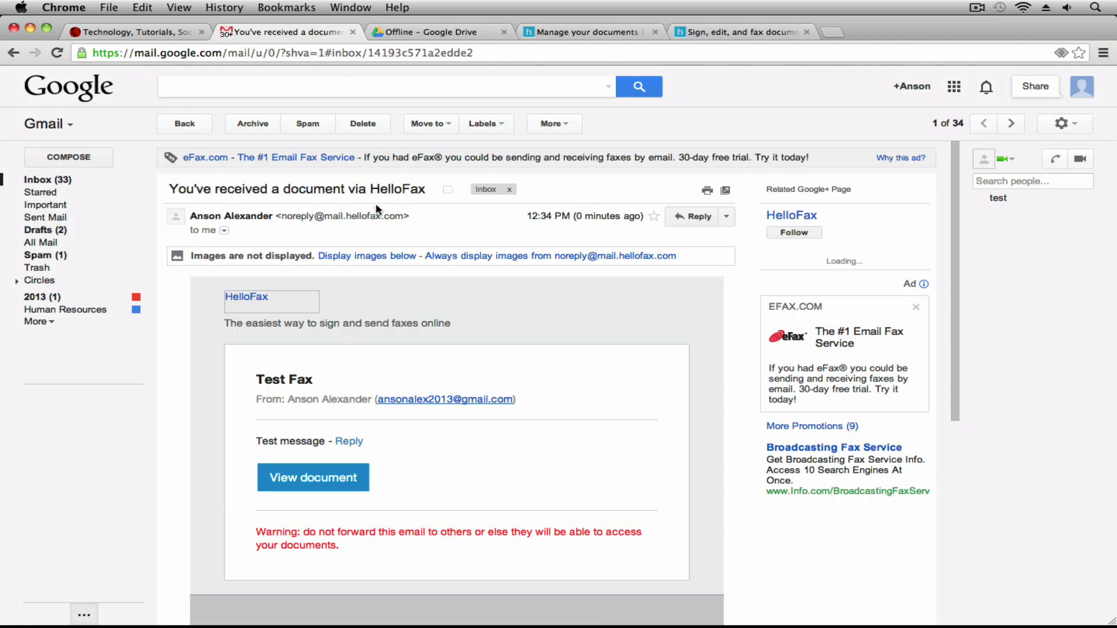
scroll(343, 468, "down", 5)
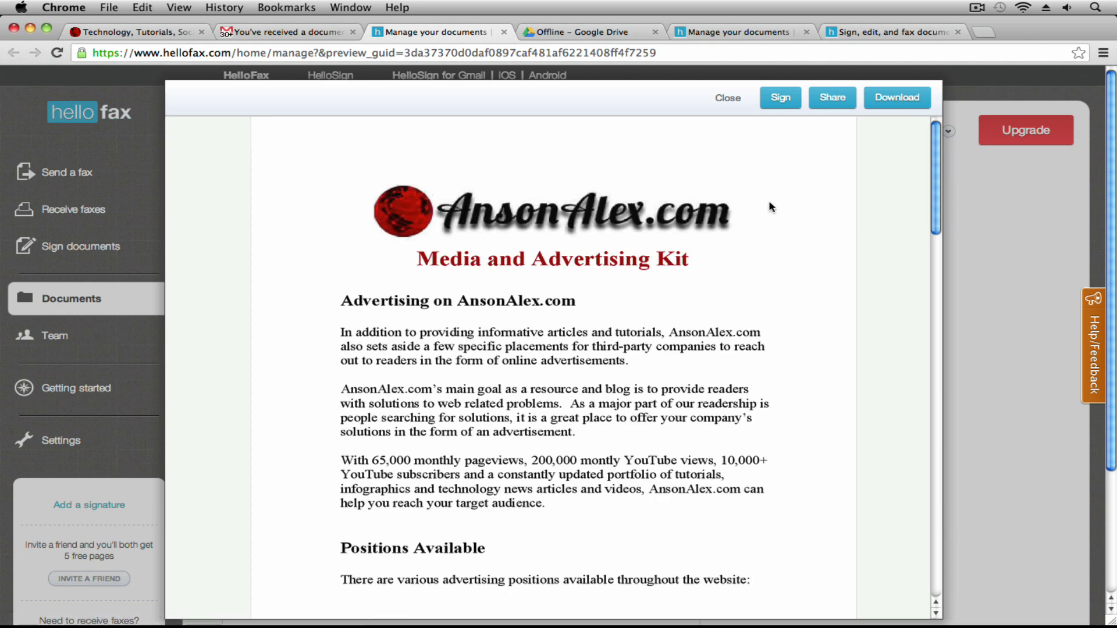
Scroll down through the AnsonAlex.com Media and Advertising Kit preview, then back up
scroll(773, 244, "down", 1)
scroll(772, 287, "down", 10)
scroll(772, 288, "up", 10)
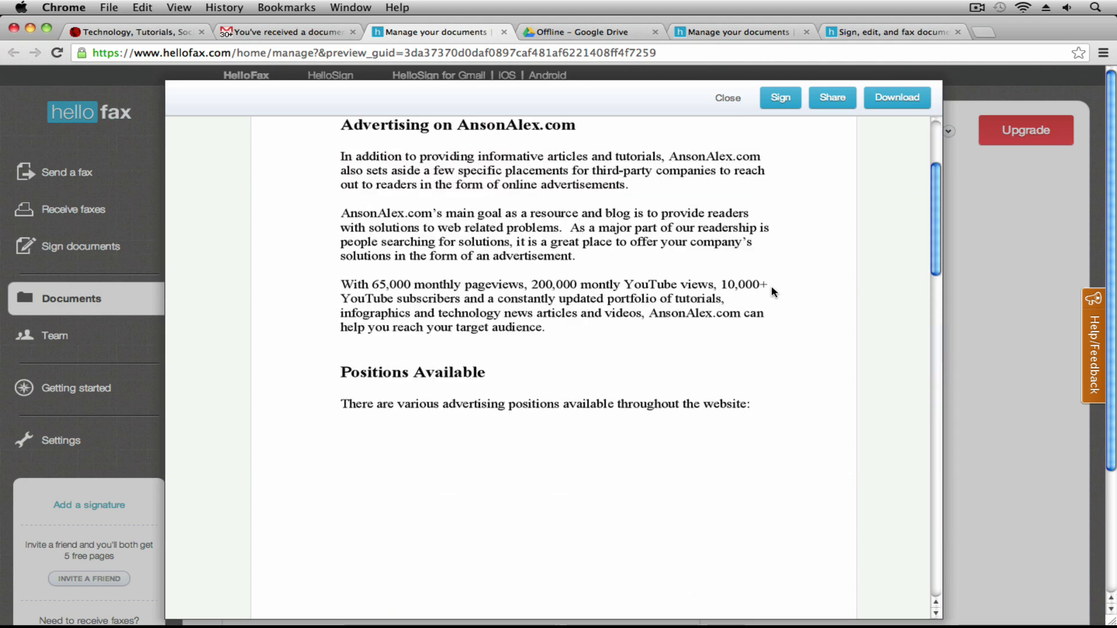